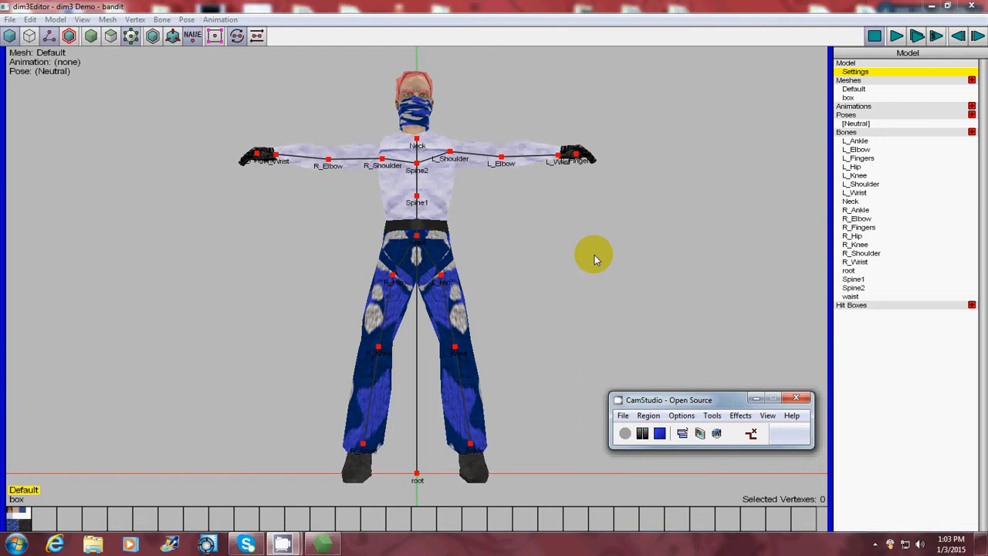
Create a new pose named flop1 for the bandit model
left_click(541, 12)
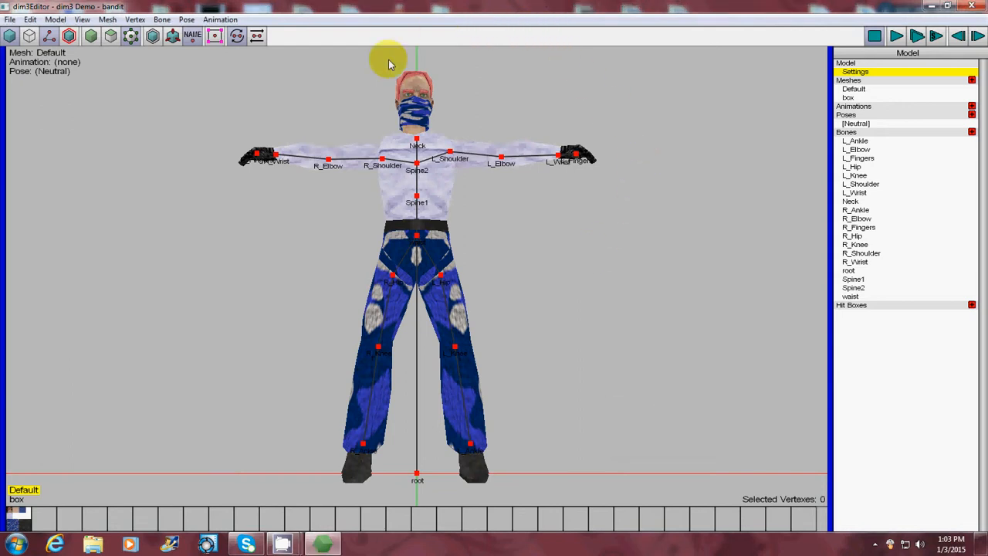
left_click(188, 20)
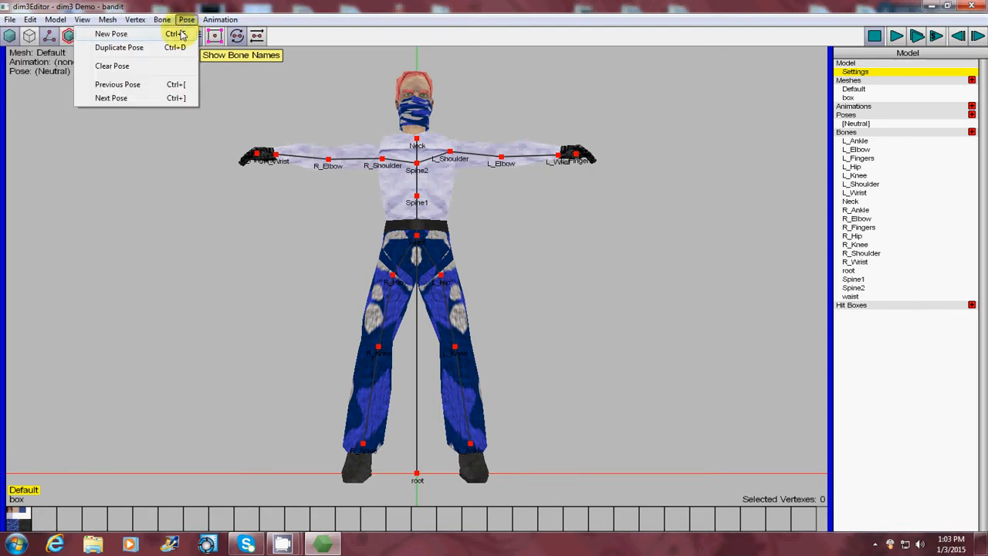
left_click(182, 34)
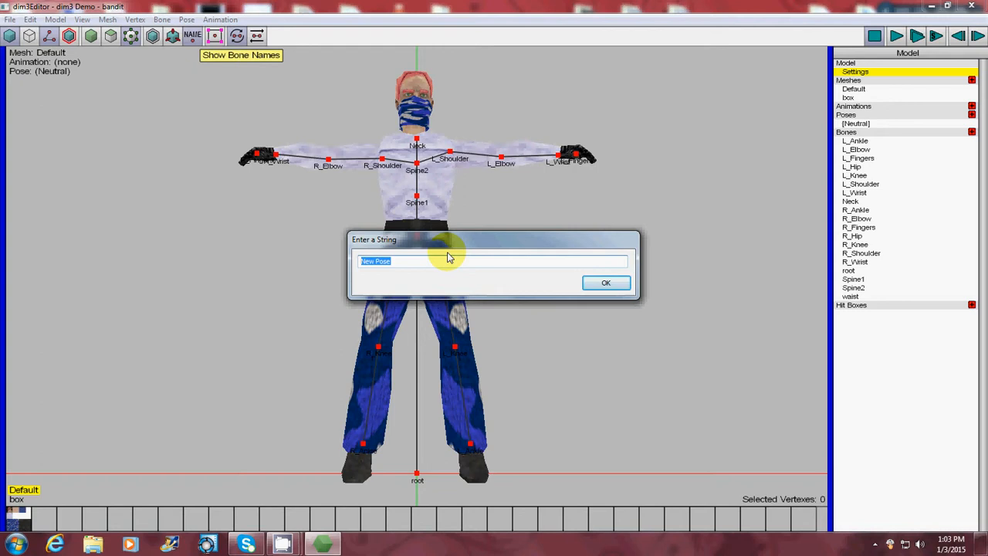
type("flop1")
left_click(616, 284)
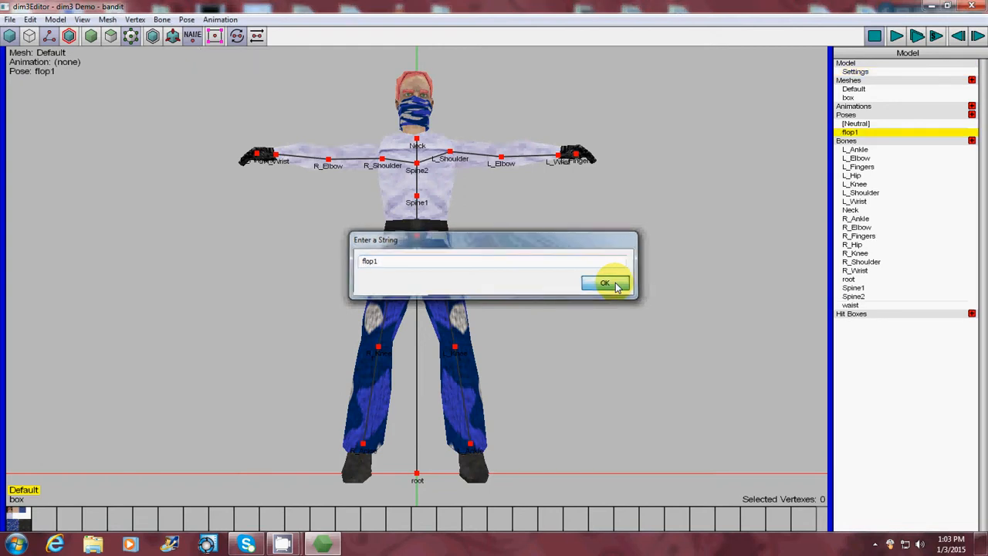
Raise both arms in flop1 by rotating L_Shoulder and R_Shoulder about Z, with R_Shoulder at about 49.5
left_click(450, 153)
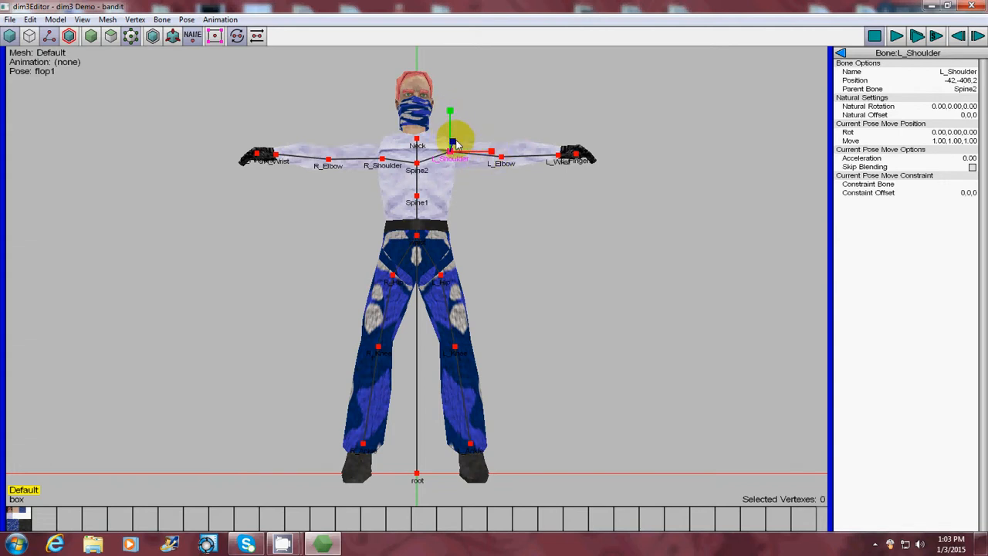
left_click_drag(453, 144, 376, 147)
left_click(381, 158)
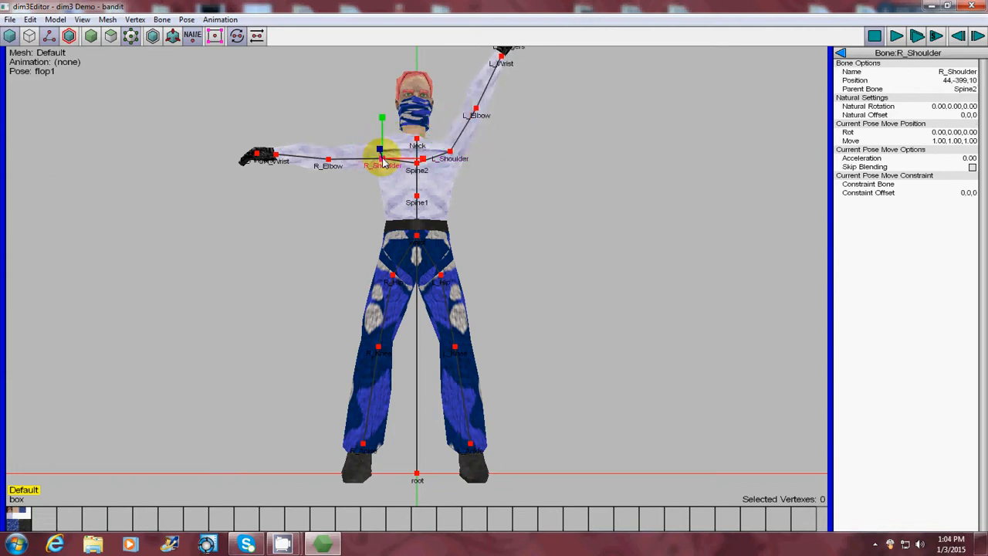
left_click_drag(378, 151, 437, 159)
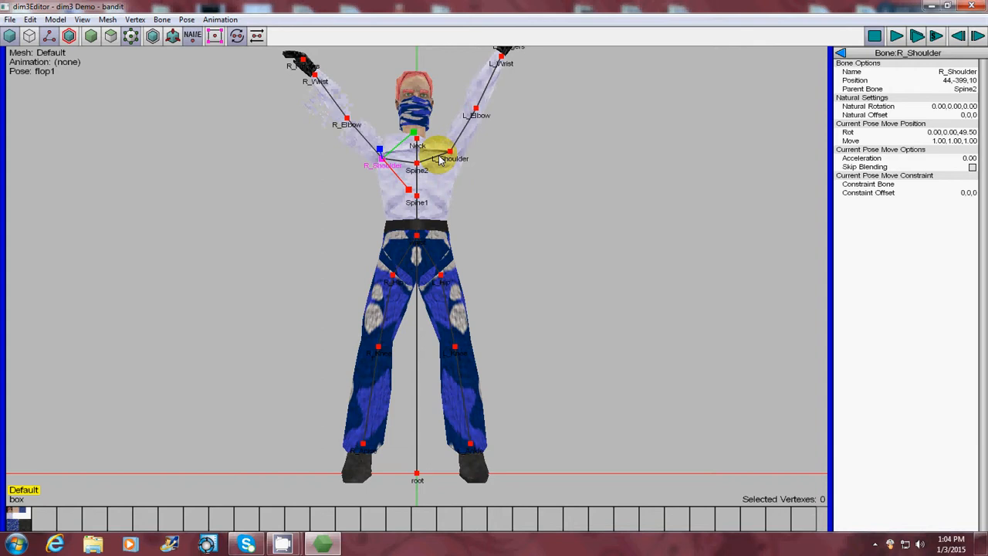
Swing both legs forward by rotating R_Hip to about 90 and L_Hip to about 88 around X
left_click(393, 277)
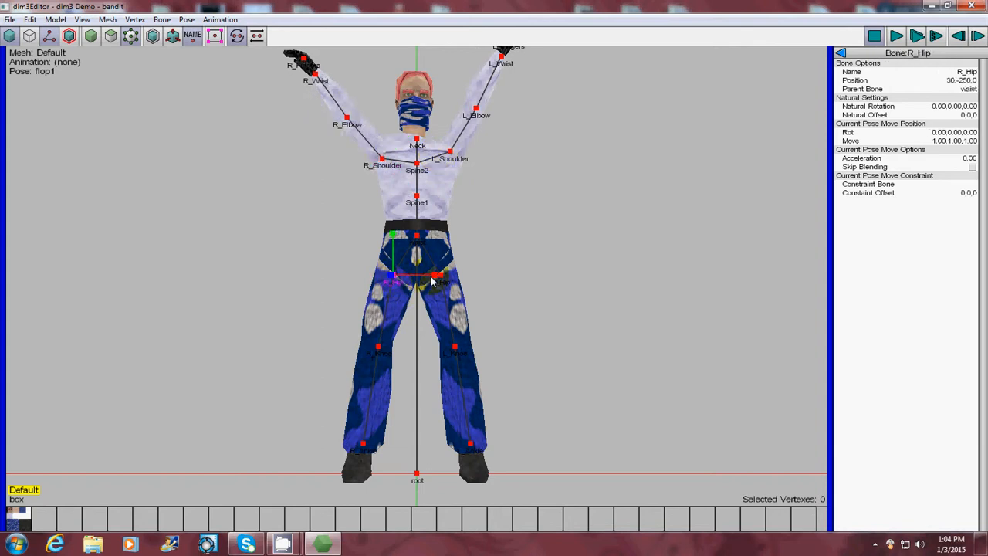
left_click_drag(434, 282, 554, 276)
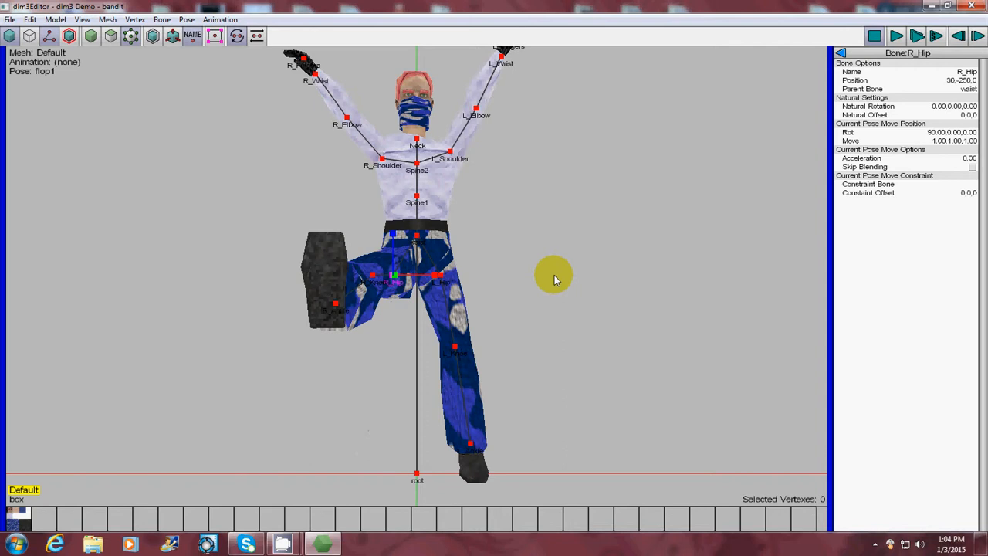
left_click(442, 283)
left_click_drag(479, 275, 591, 273)
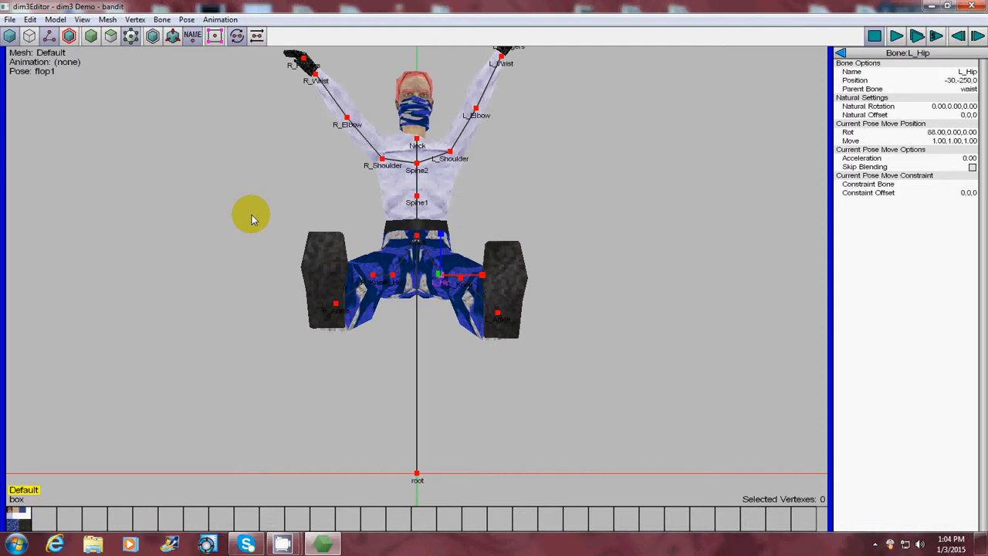
Create a second pose named flop2
left_click(186, 21)
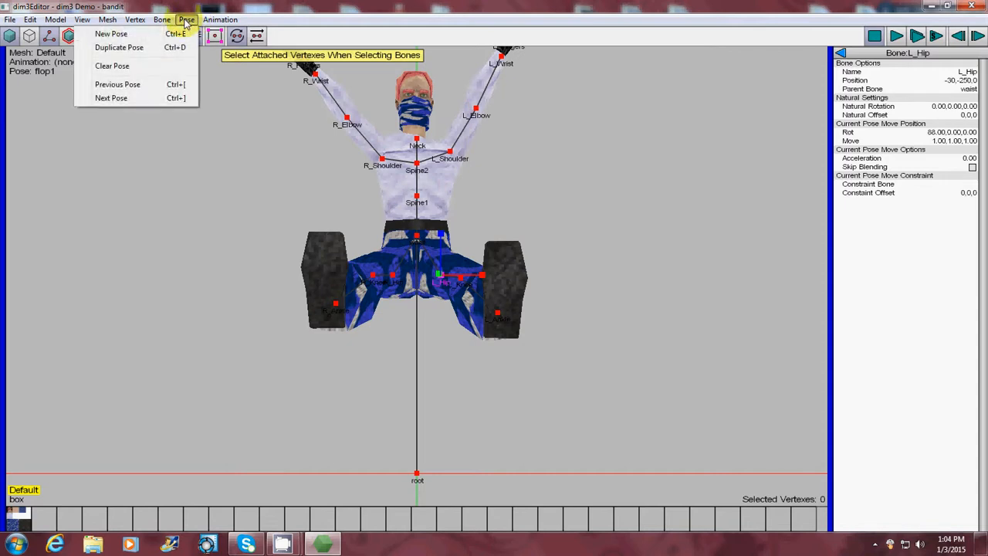
left_click(176, 34)
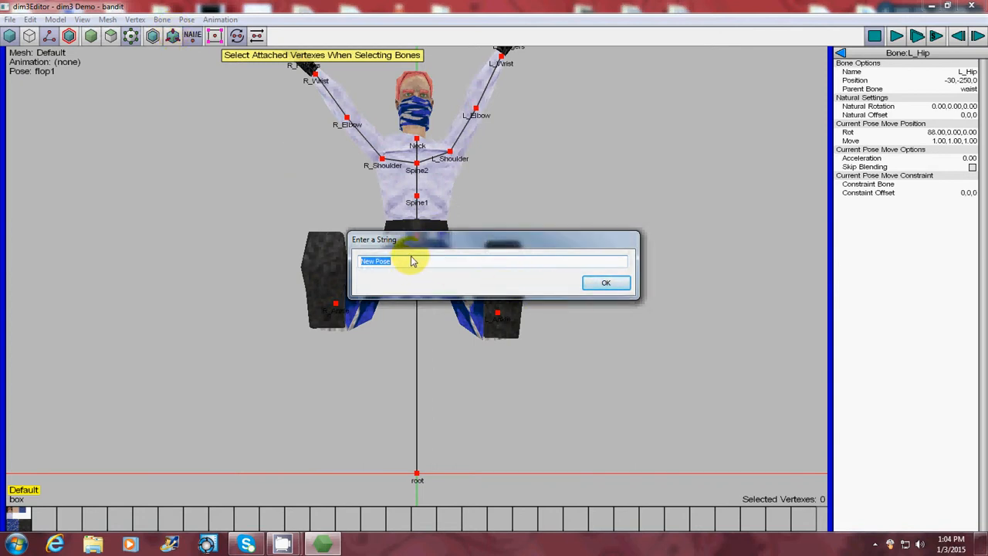
type("flop2")
left_click(603, 284)
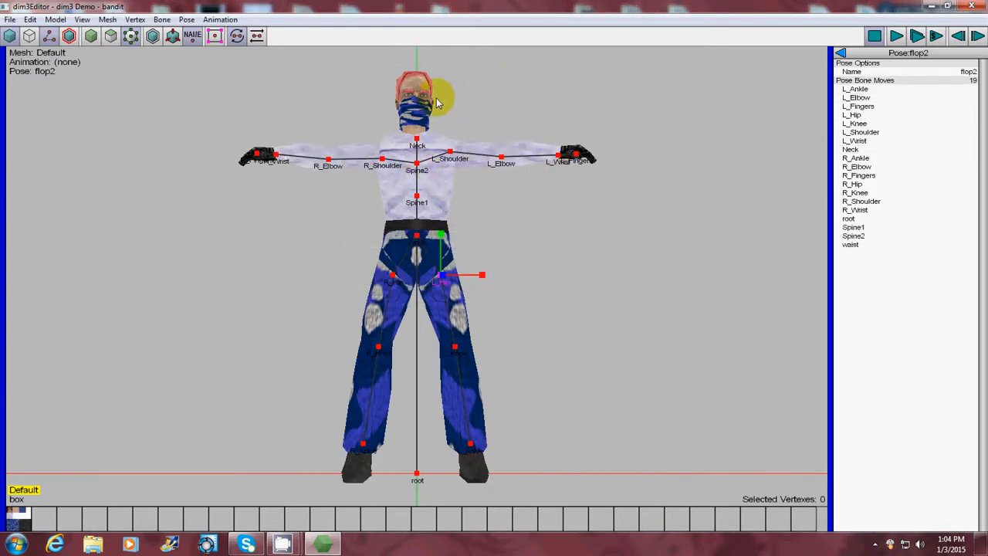
Lower both arms to the body's sides by rotating R_Shoulder and L_Shoulder about Z, with L_Shoulder at about 72
left_click(383, 164)
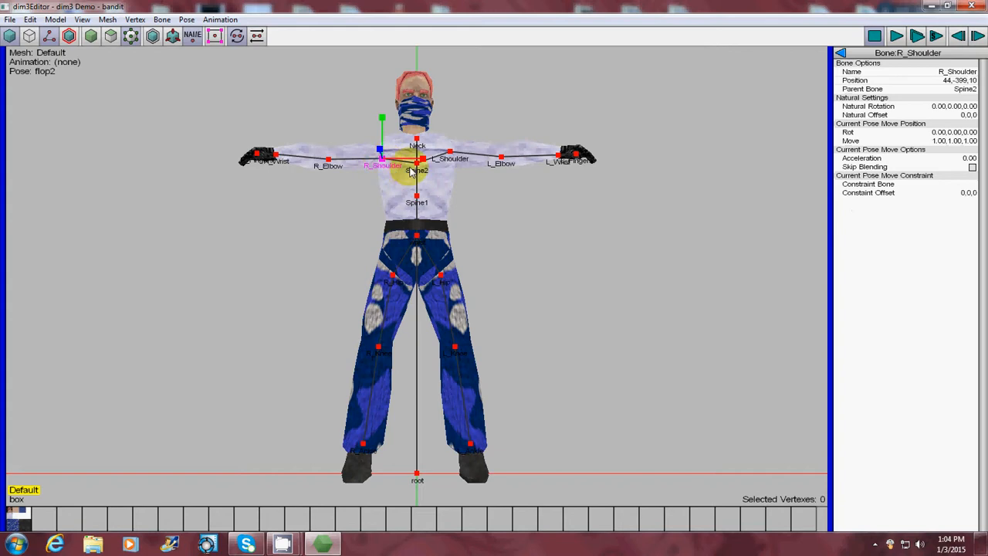
left_click_drag(379, 154, 300, 153)
left_click(451, 154)
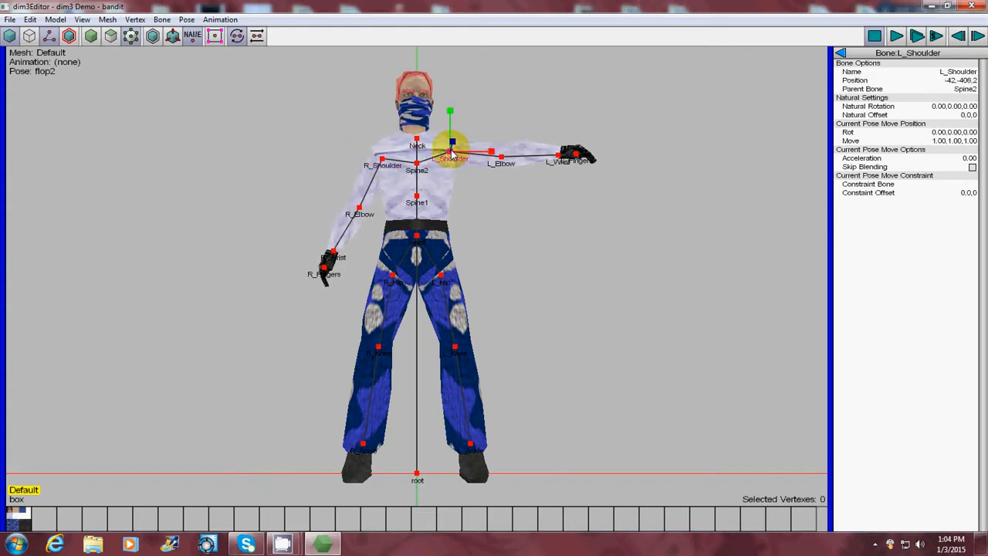
left_click_drag(453, 144, 539, 151)
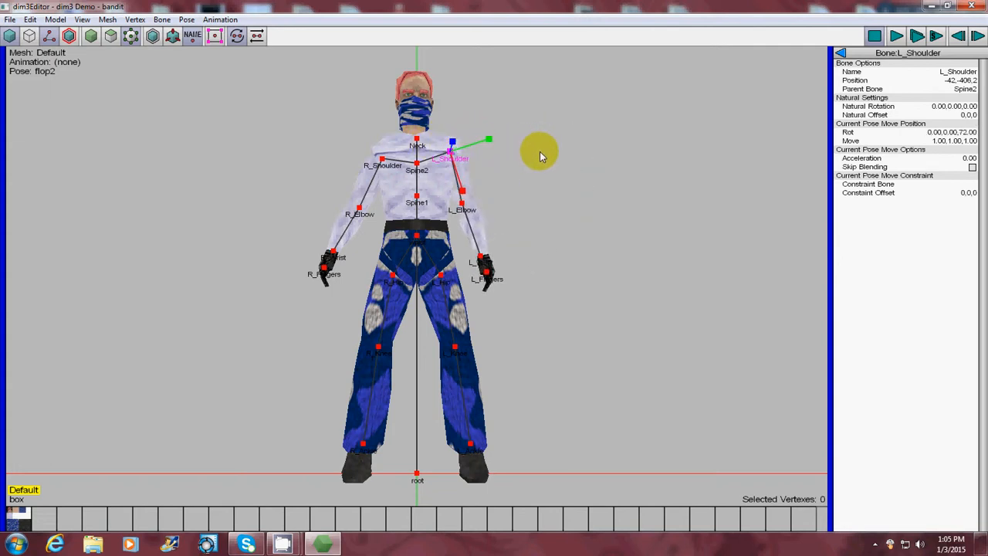
Bend both lower legs backward by rotating R_Knee to about -80 and L_Knee to about -81.5 around X
left_click(379, 353)
left_click_drag(419, 347, 319, 353)
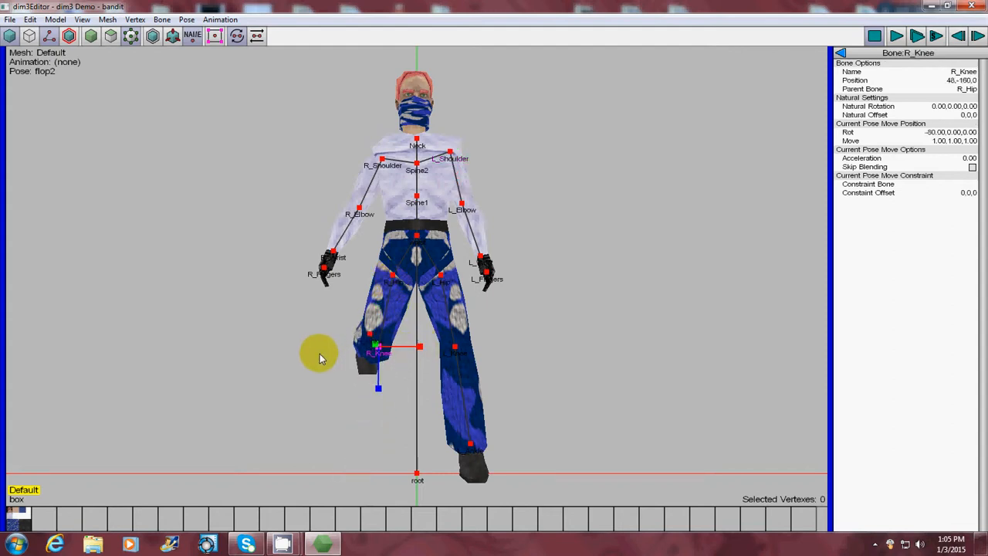
left_click(457, 351)
left_click_drag(499, 347, 591, 336)
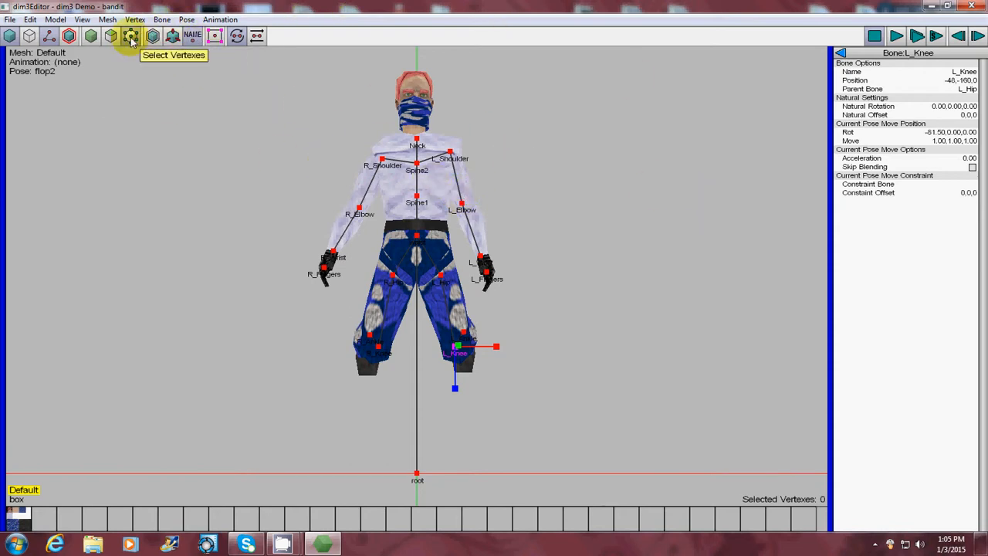
Create a new animation named flpo
left_click(222, 20)
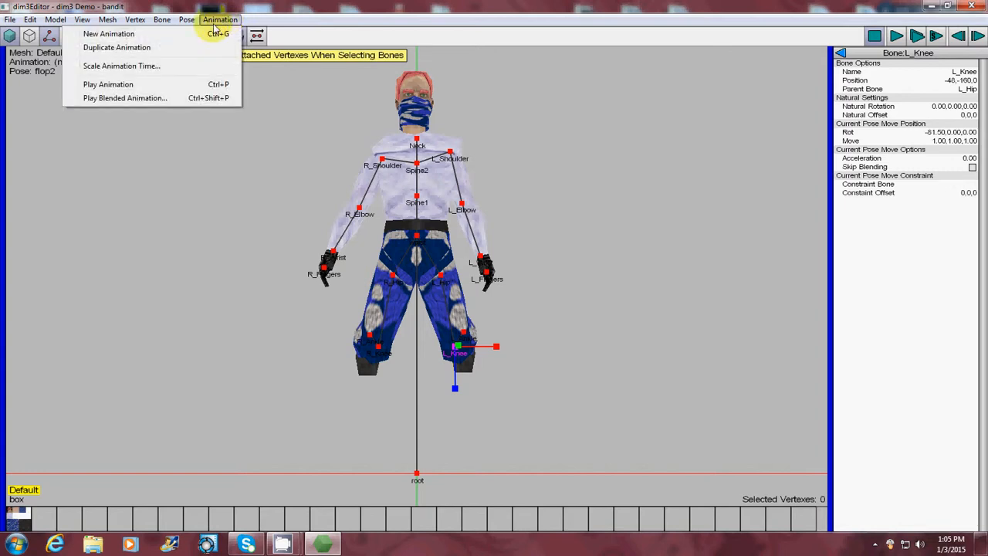
left_click(205, 34)
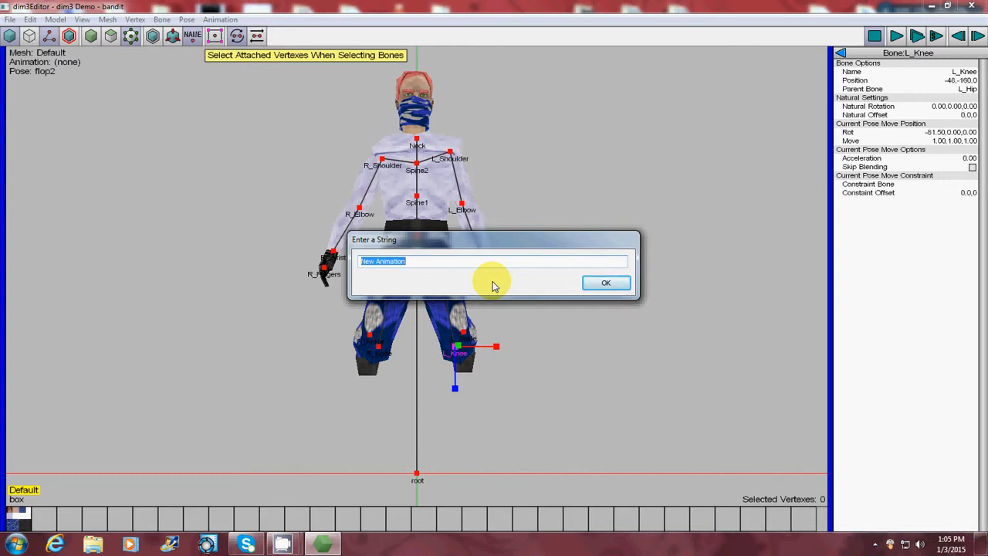
type("f")
left_click(606, 284)
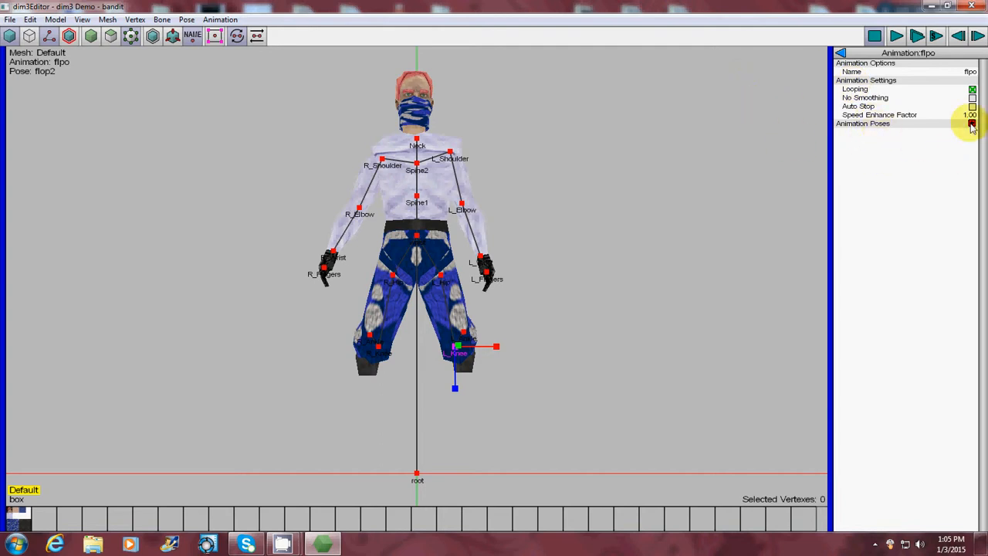
Add the poses flop1 and flop2 to the animation in that order, and preview its playback
left_click(972, 125)
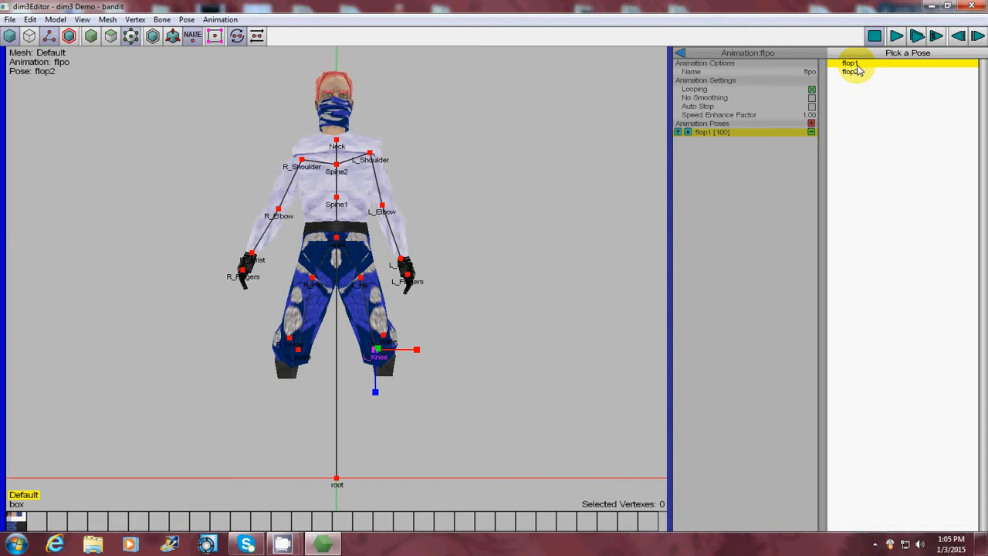
left_click(850, 71)
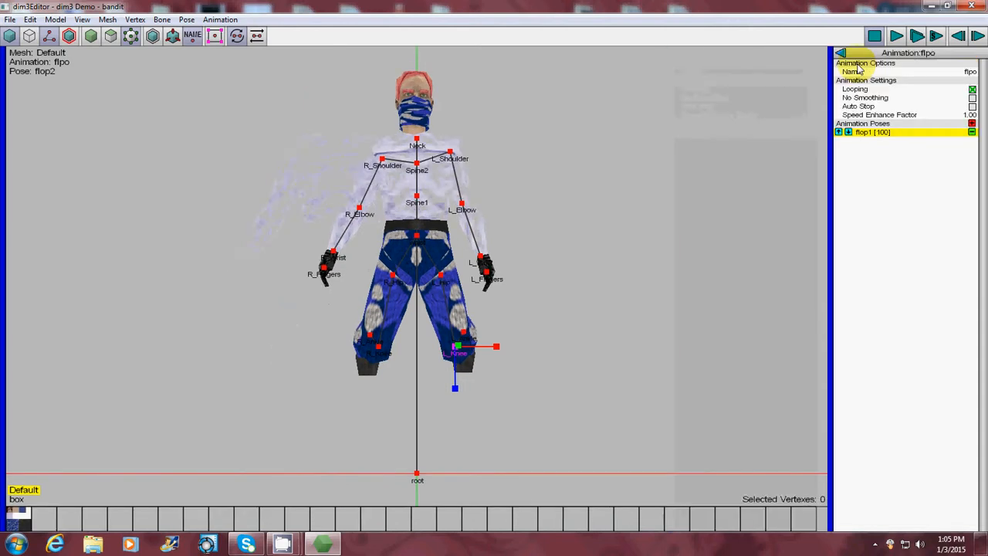
left_click(972, 125)
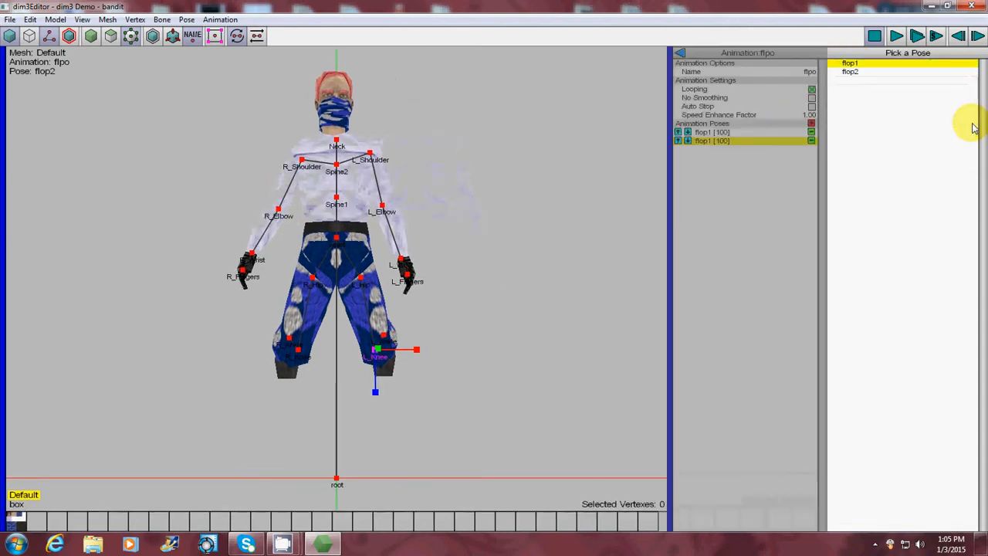
left_click(851, 72)
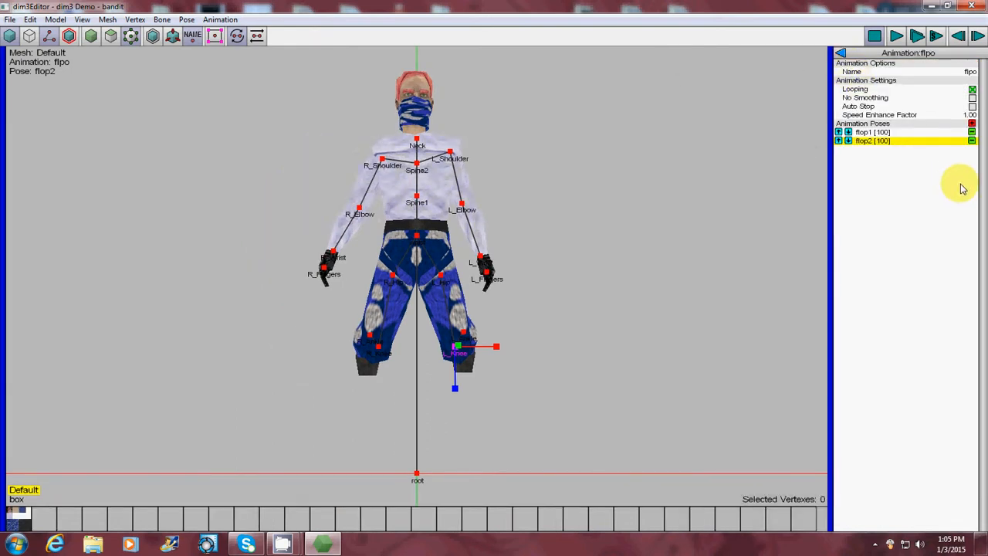
left_click(897, 37)
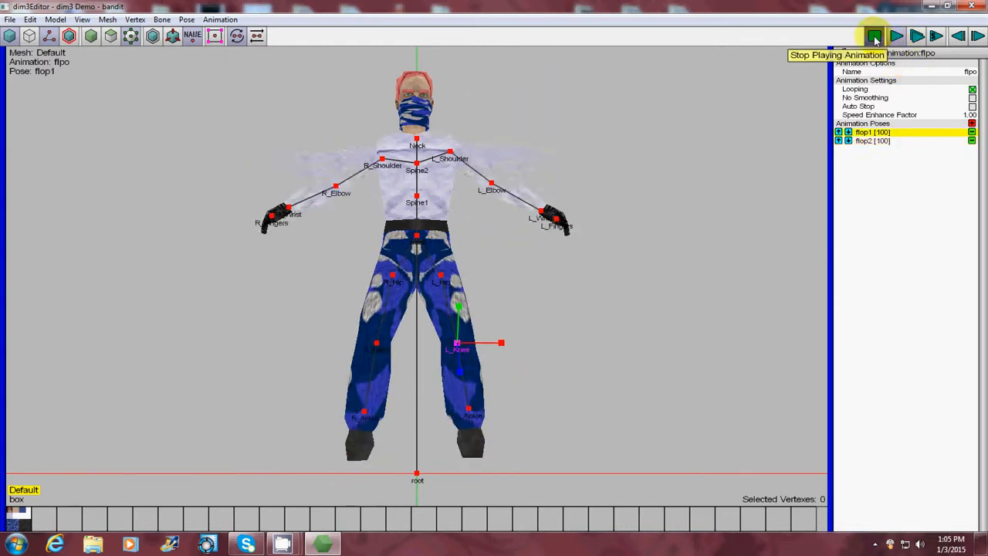
left_click(874, 38)
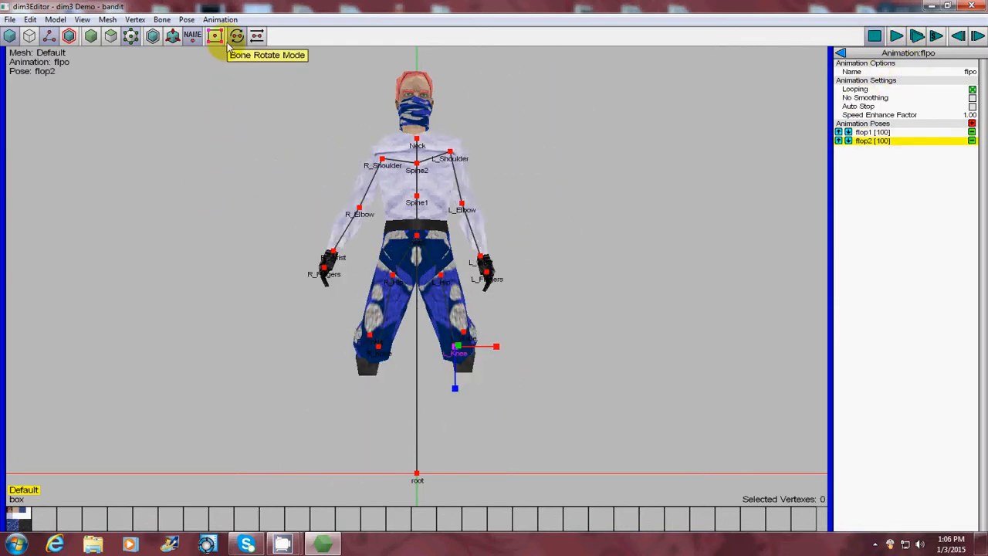
Scale the whole animation's time to 500 milliseconds and preview its playback
left_click(222, 21)
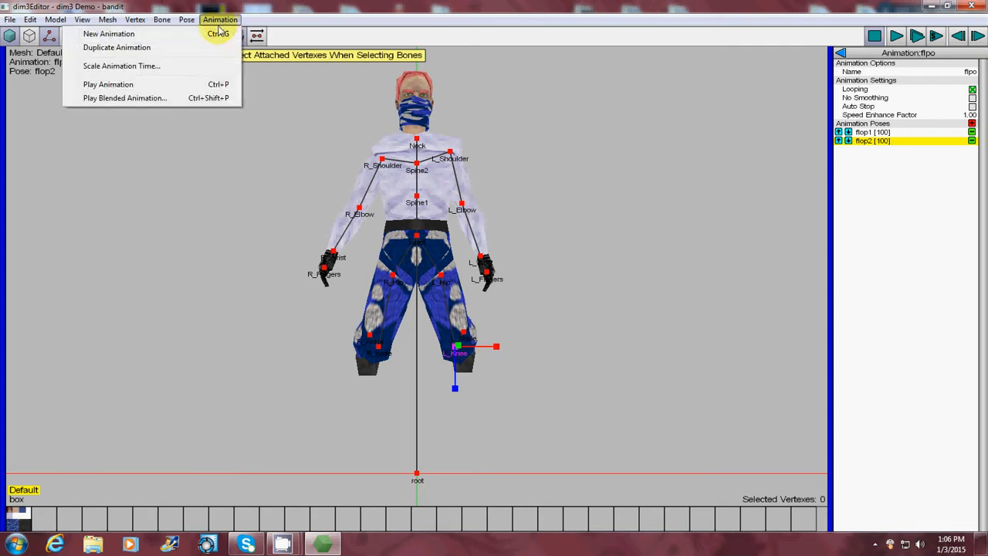
left_click(154, 66)
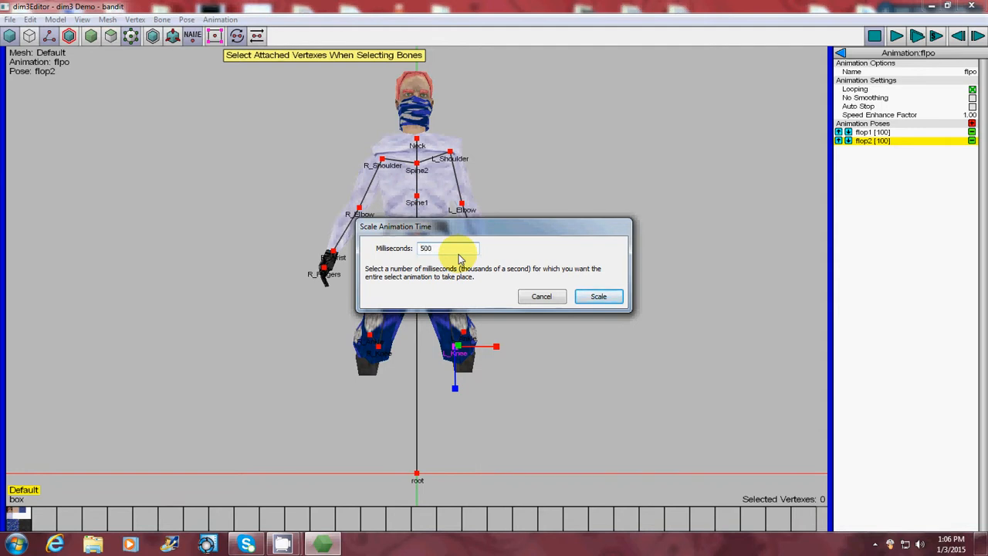
key("Return")
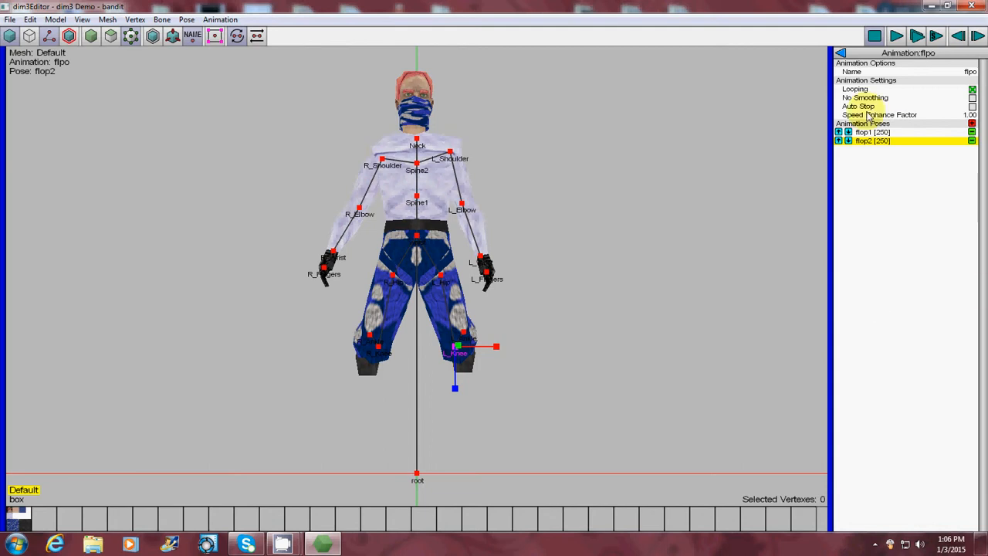
left_click(897, 37)
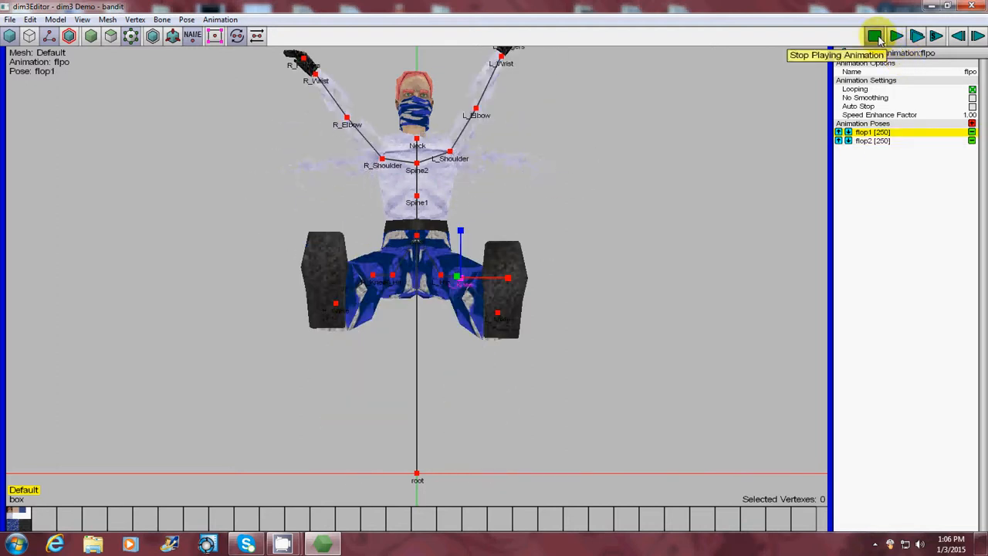
left_click(874, 35)
Scale the whole animation's time to 600 milliseconds and play it back
left_click(222, 19)
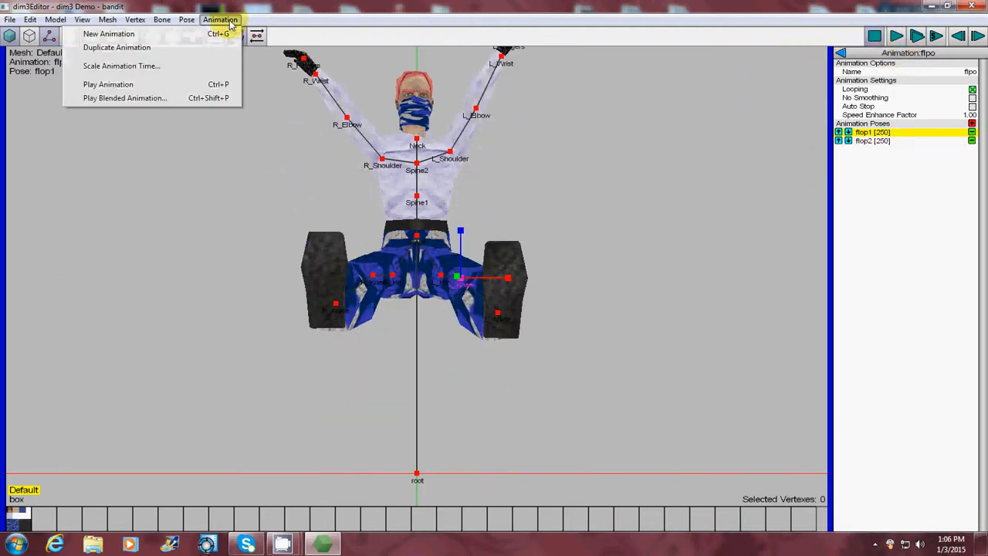
left_click(188, 67)
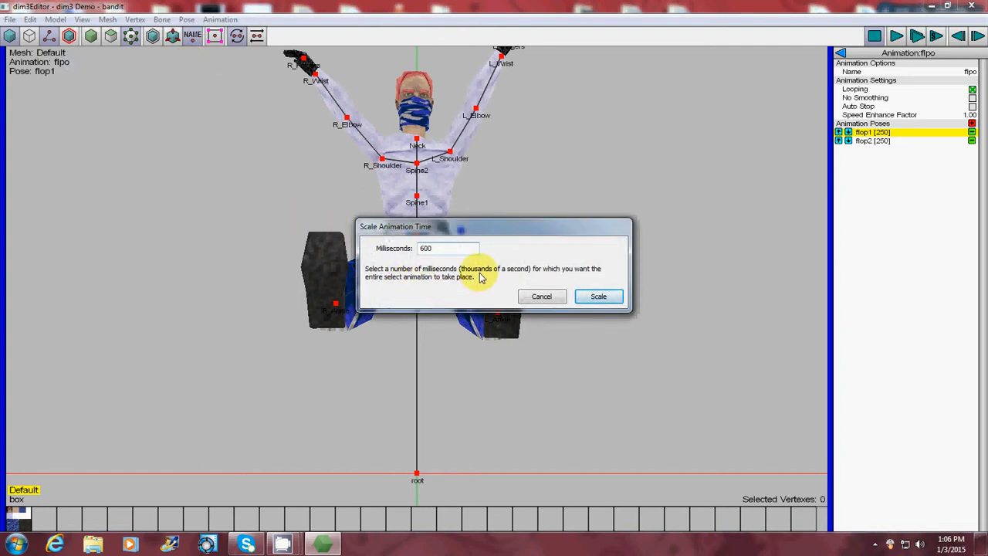
key("Return")
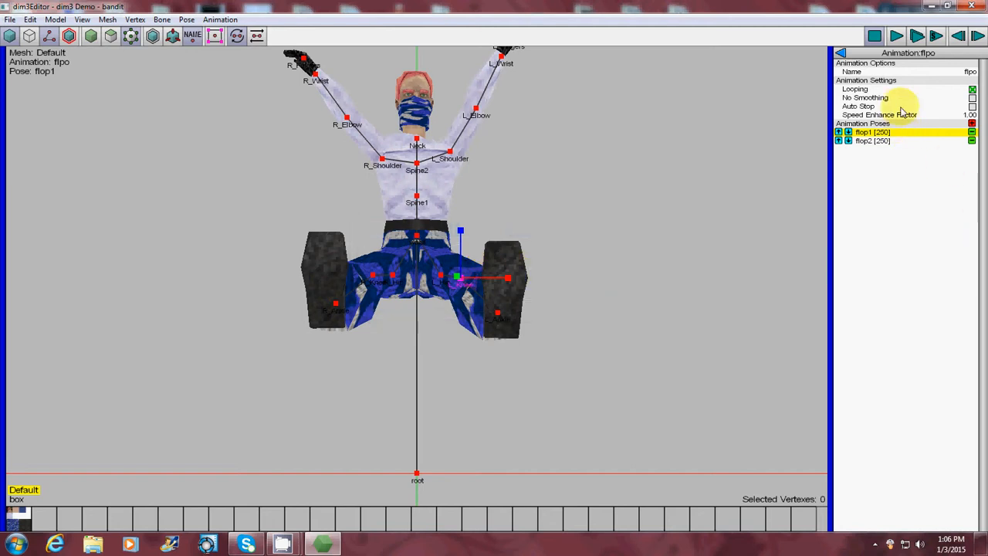
left_click(900, 42)
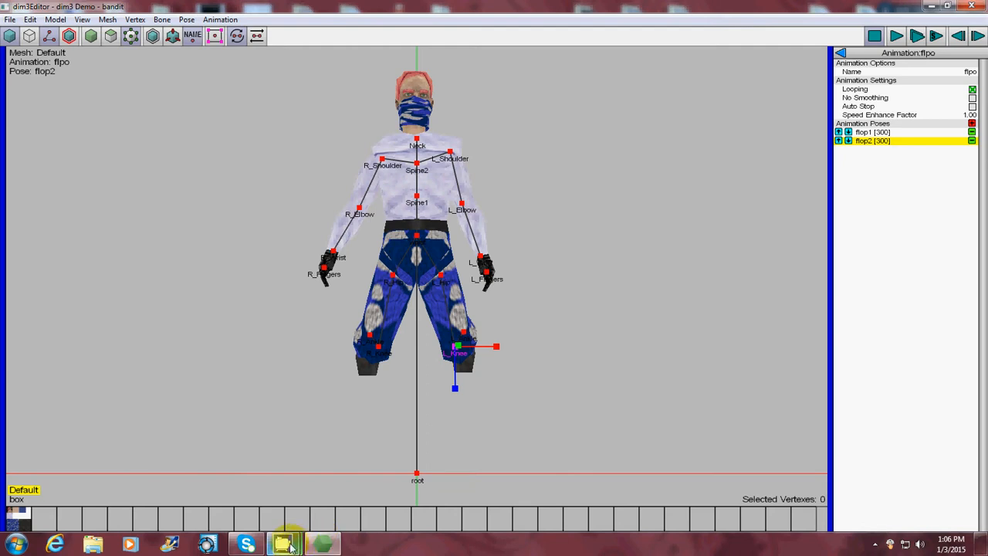
mouse_move(292, 546)
left_click(293, 471)
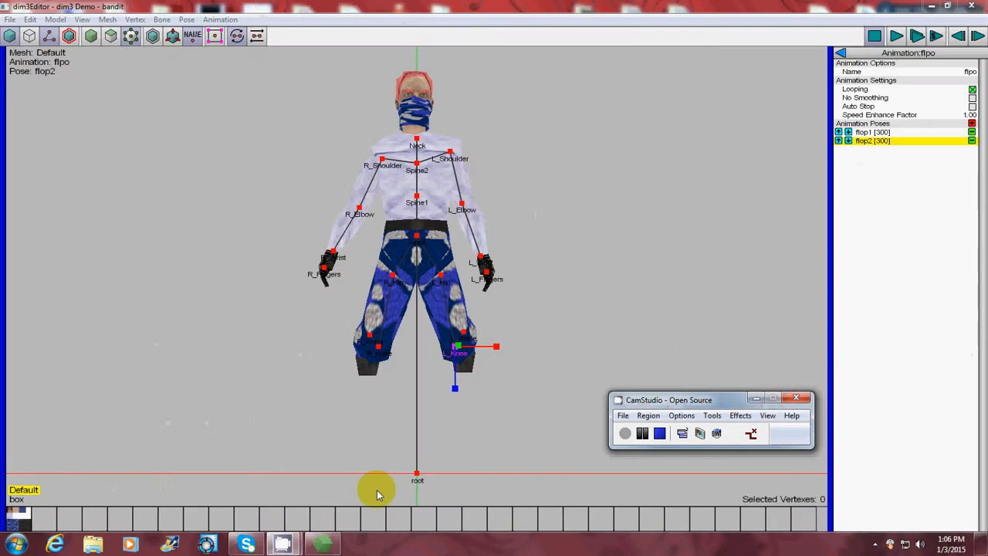